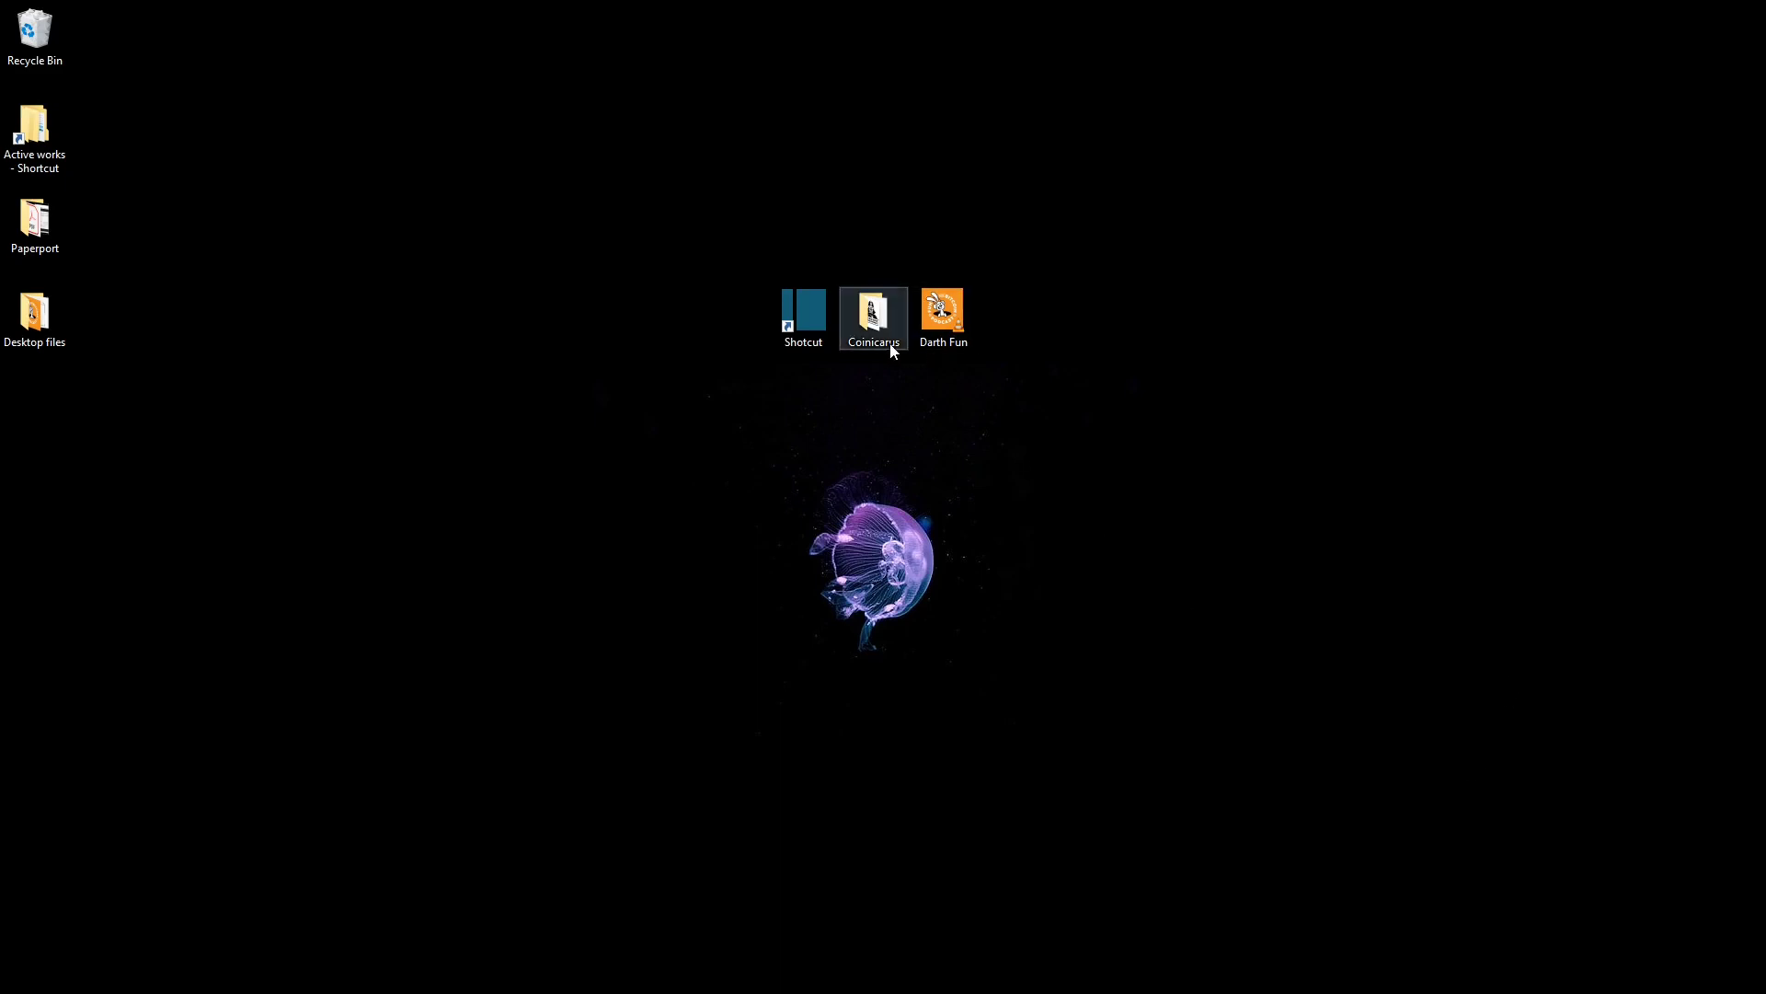
- Launch Shotcut from its desktop shortcut
double_click(815, 324)
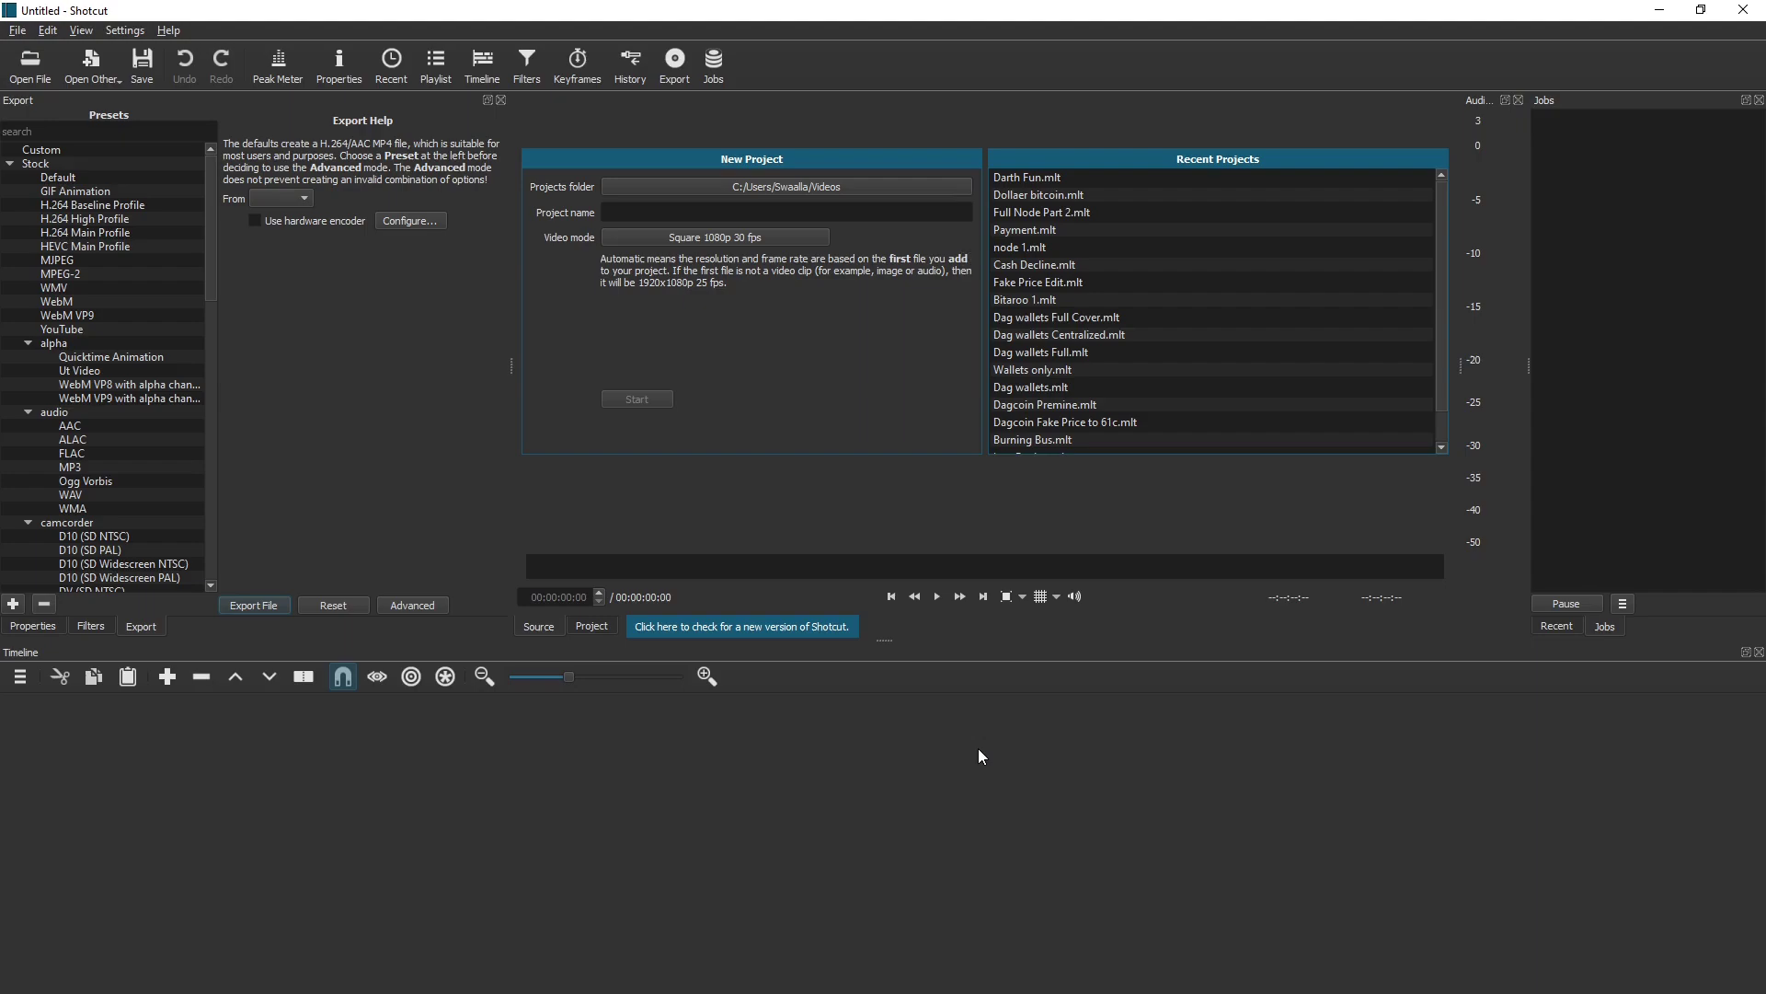
left_click(27, 62)
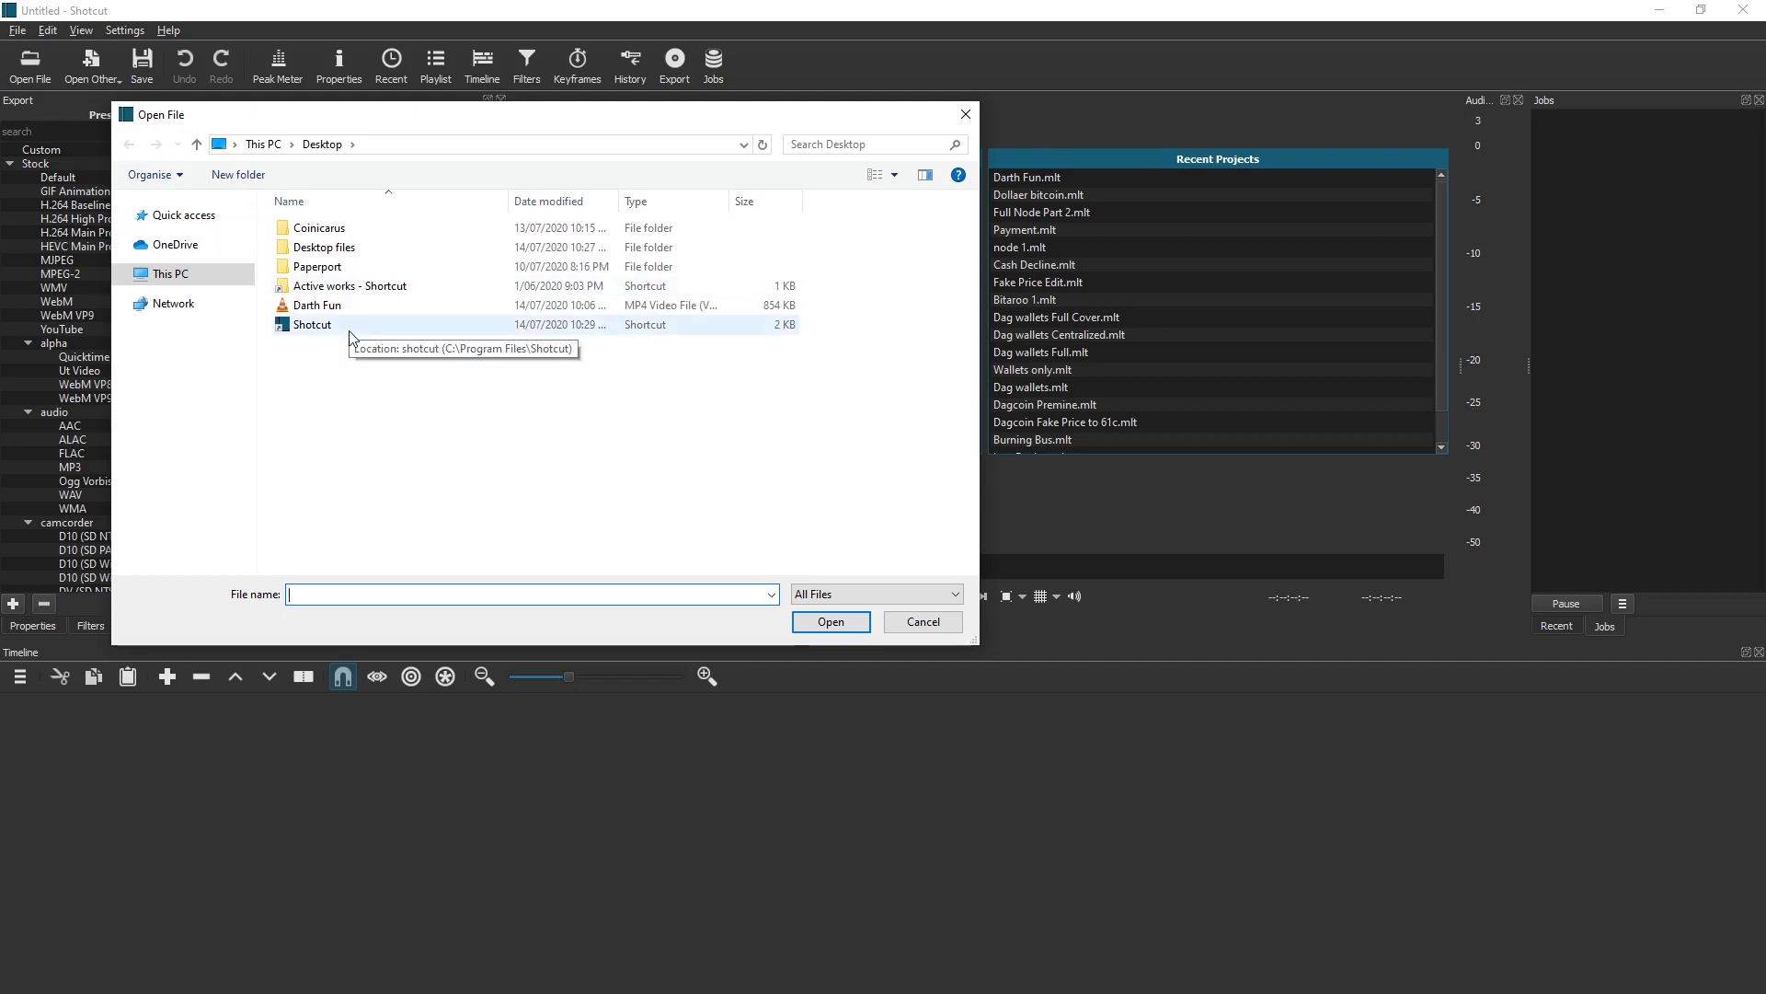
left_click(345, 233)
double_click(345, 235)
key("Return")
left_click(17, 30)
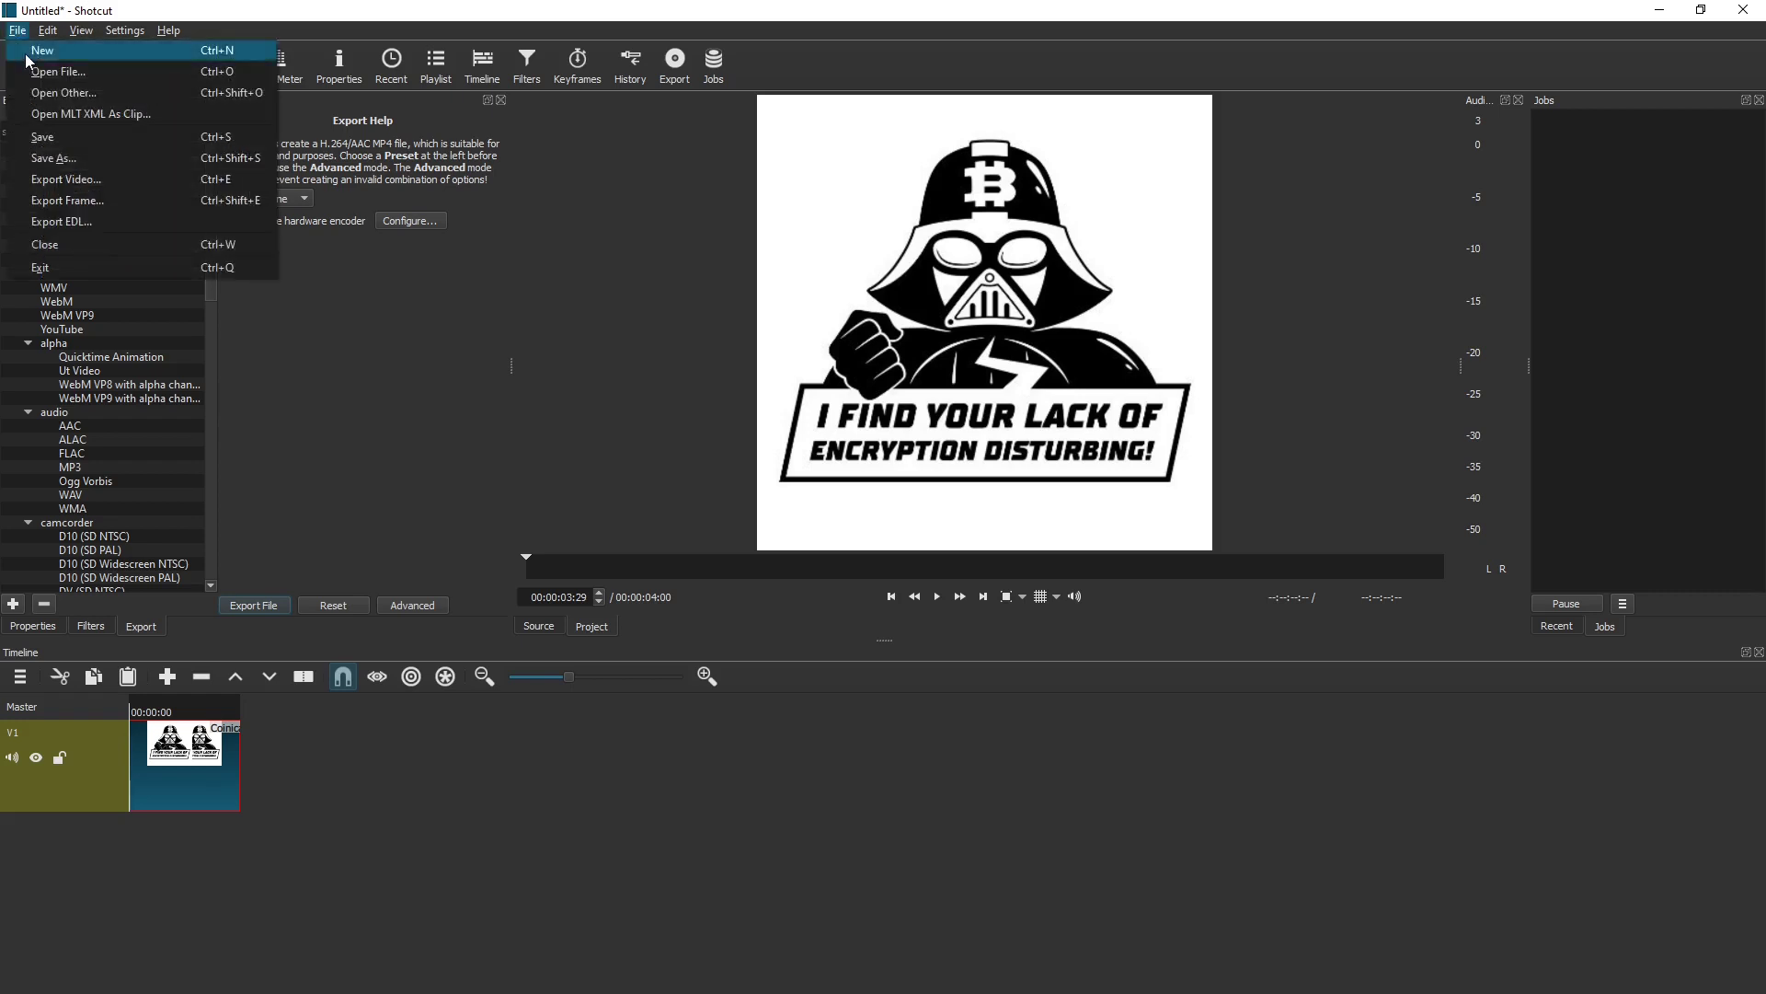
left_click(49, 245)
left_click(887, 564)
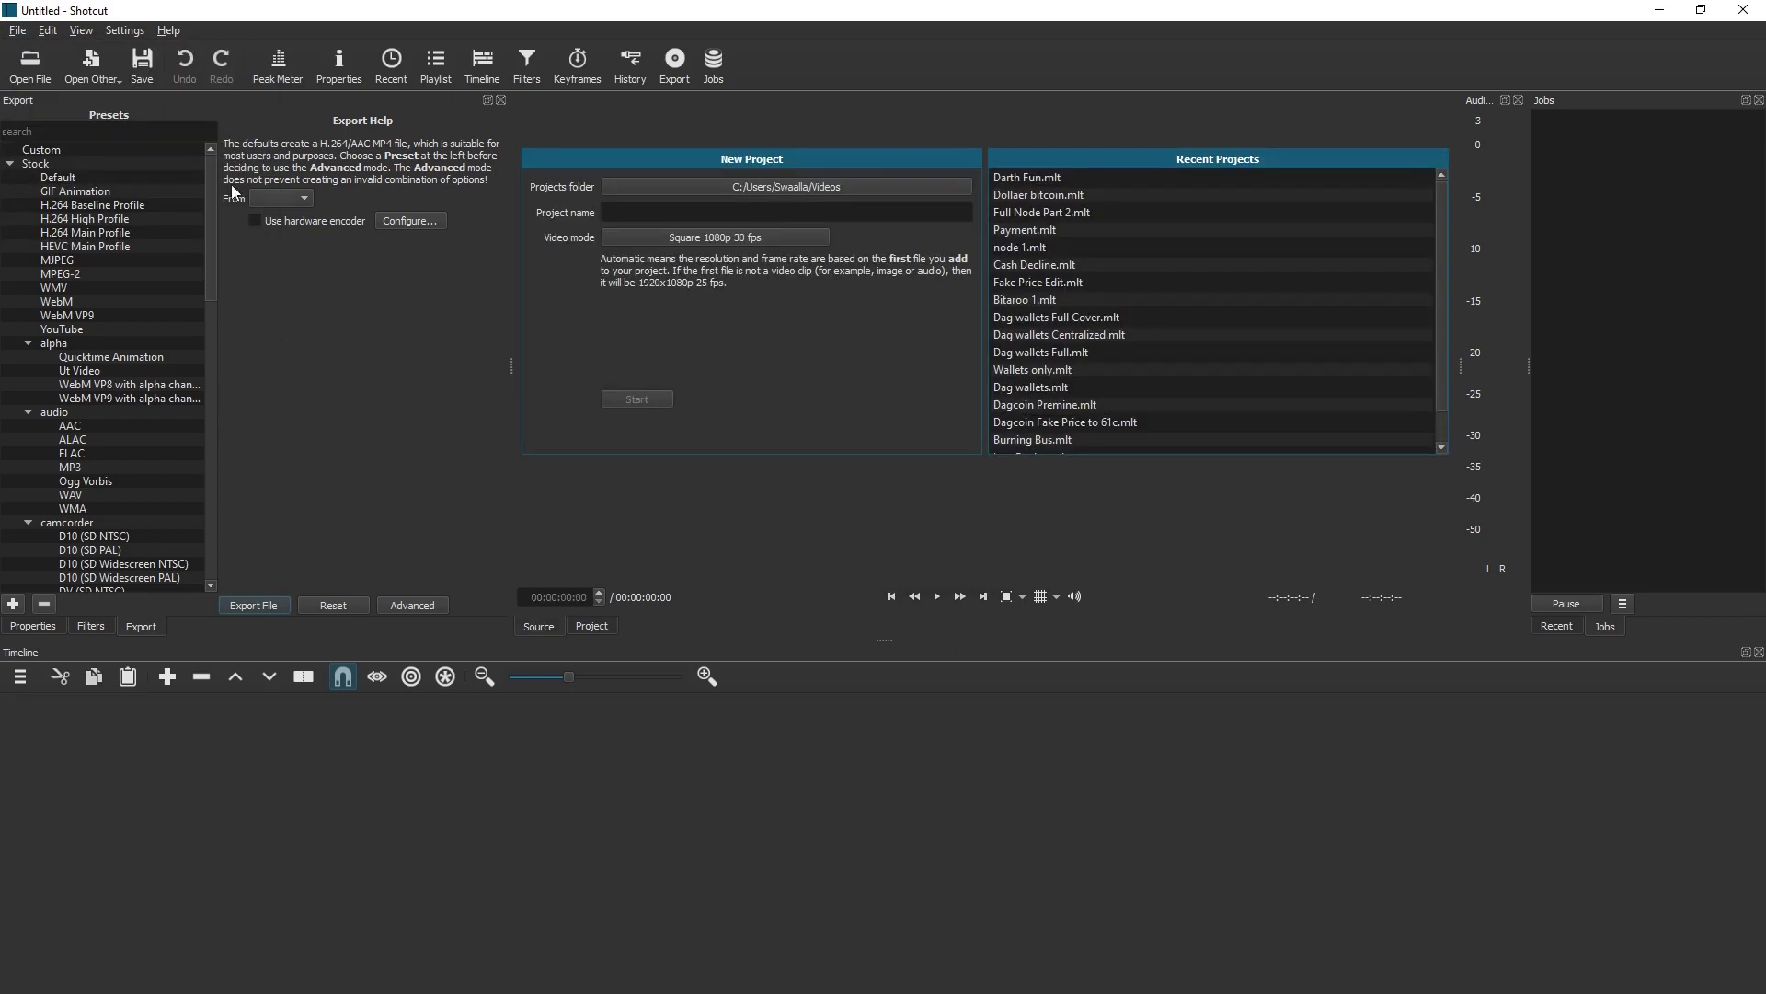
left_click(29, 61)
double_click(533, 565)
- Pause the Darth Vader image, rewind it to the start, and drop it onto the timeline
key("space")
mouse_move(546, 564)
left_mouse_down()
mouse_move(518, 570)
mouse_move(650, 563)
left_mouse_up()
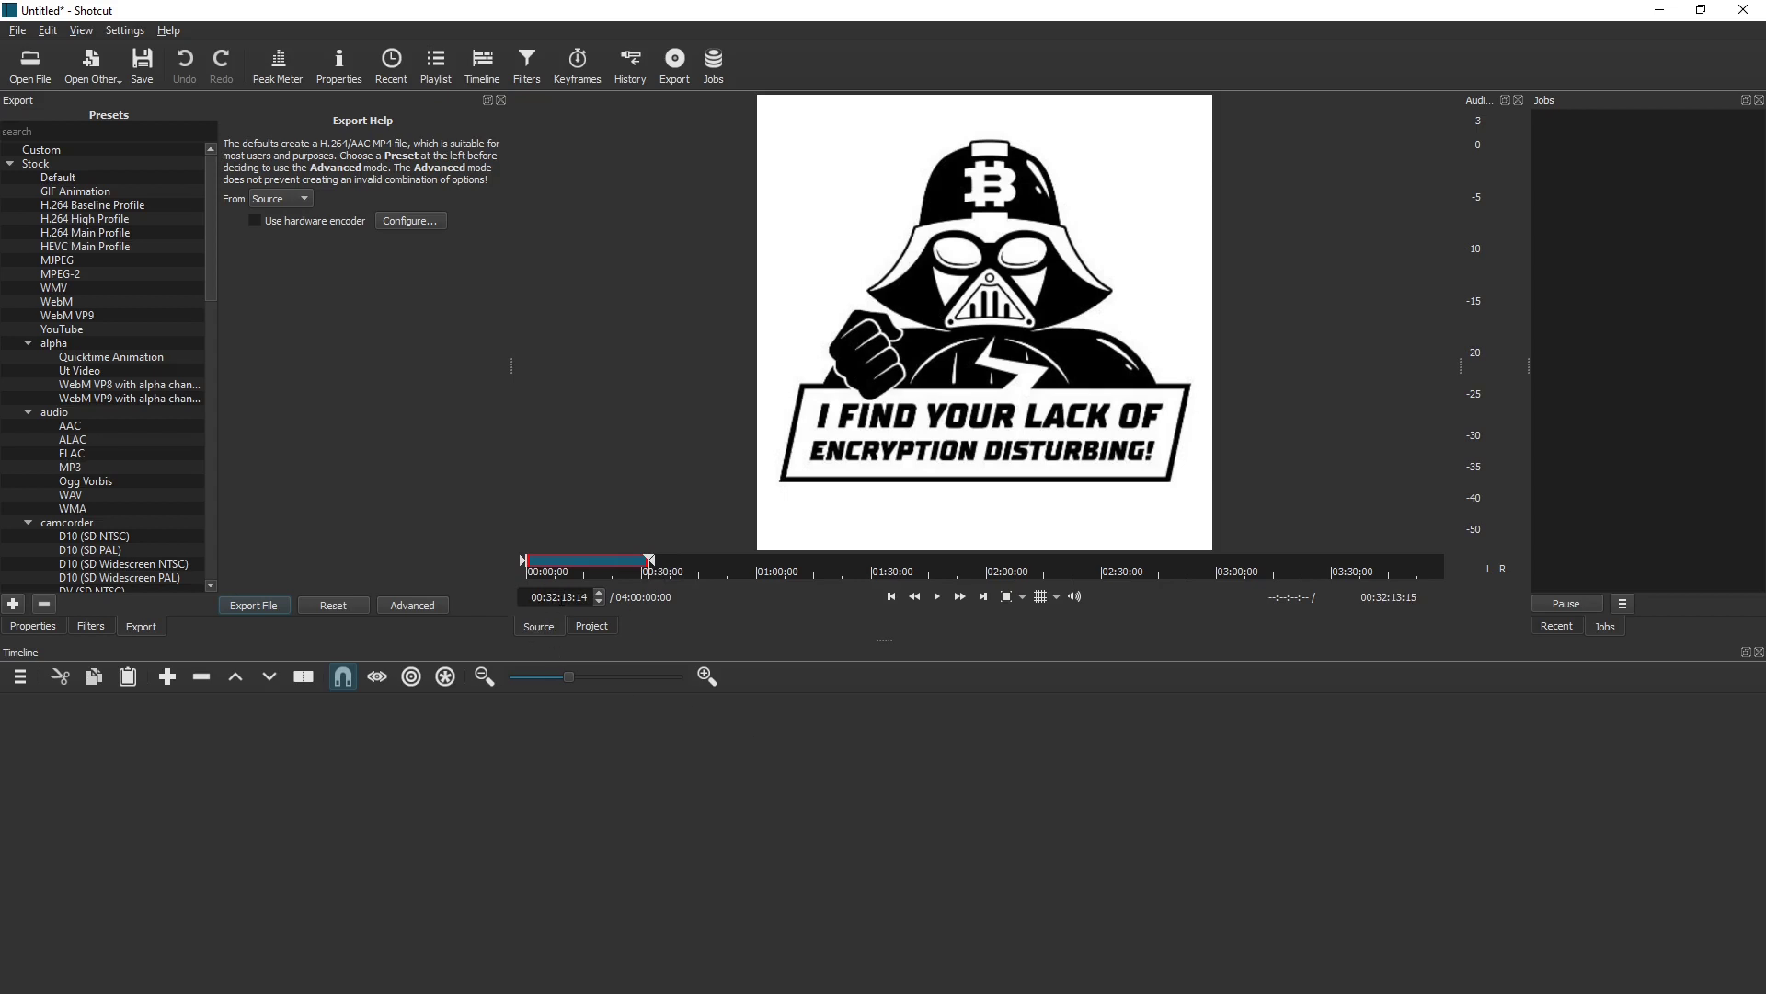
left_click_drag(1004, 438, 436, 732)
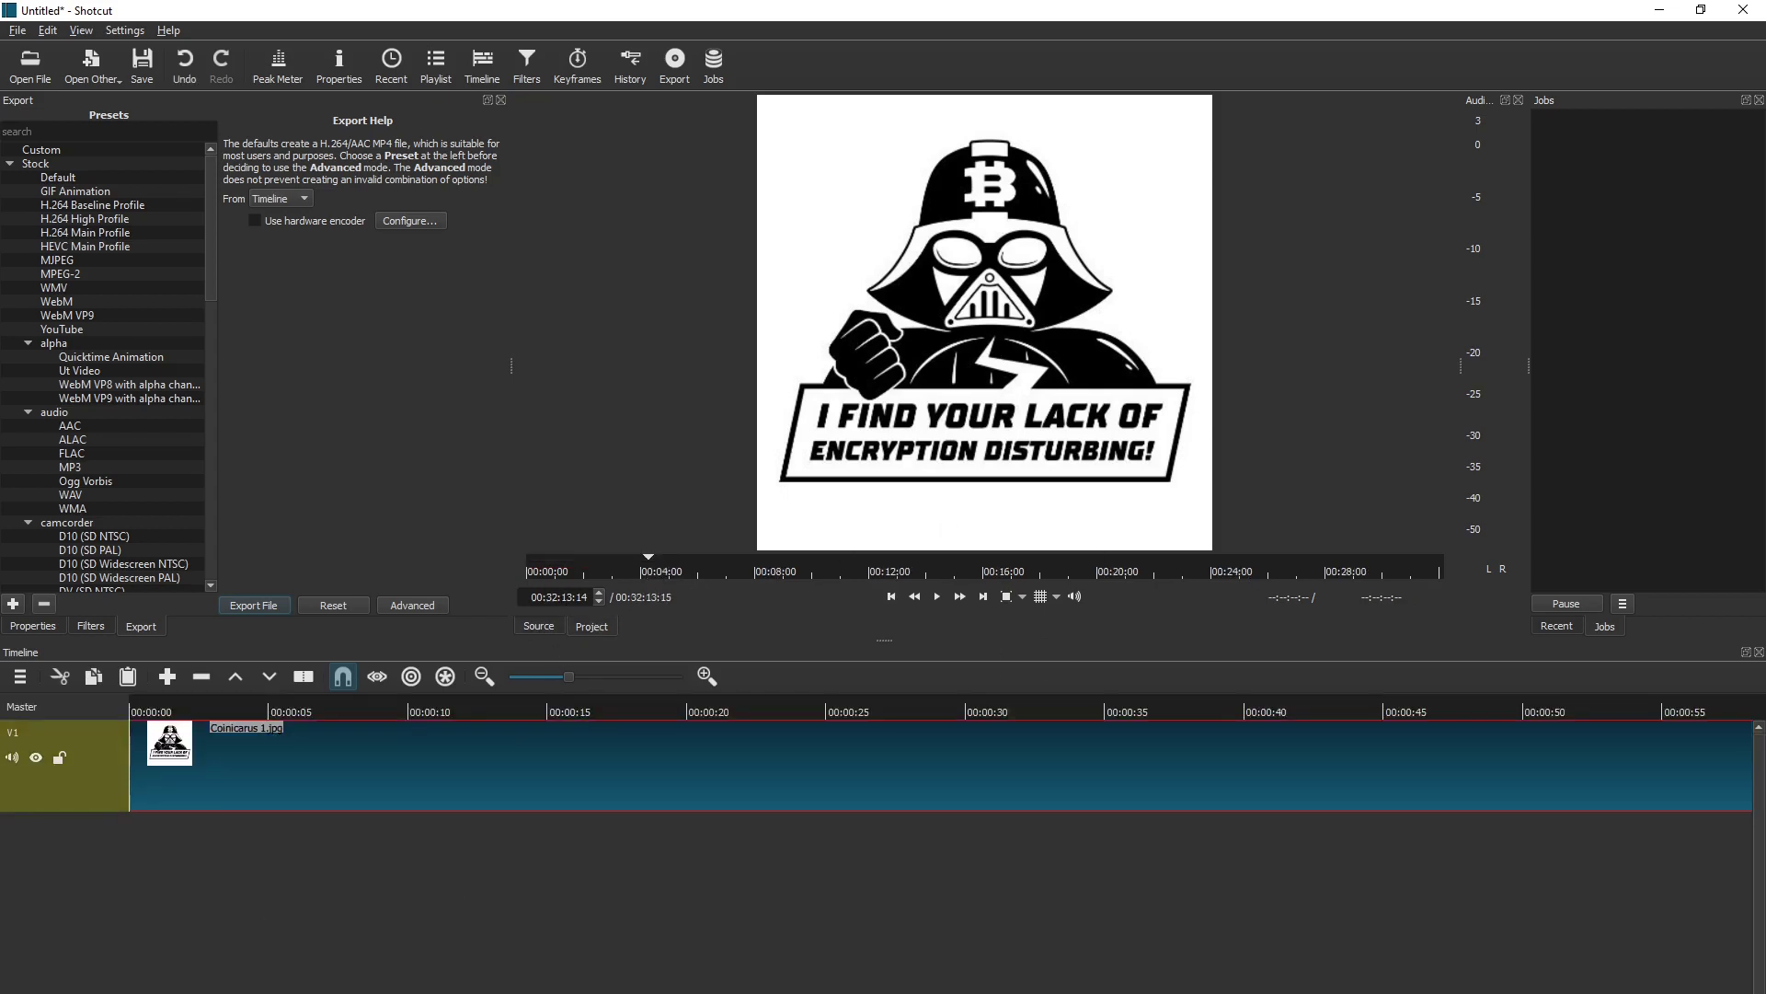
- Add a second video track and drop the Darth Fun video from Desktop onto it
key("ctrl+i")
left_click(28, 61)
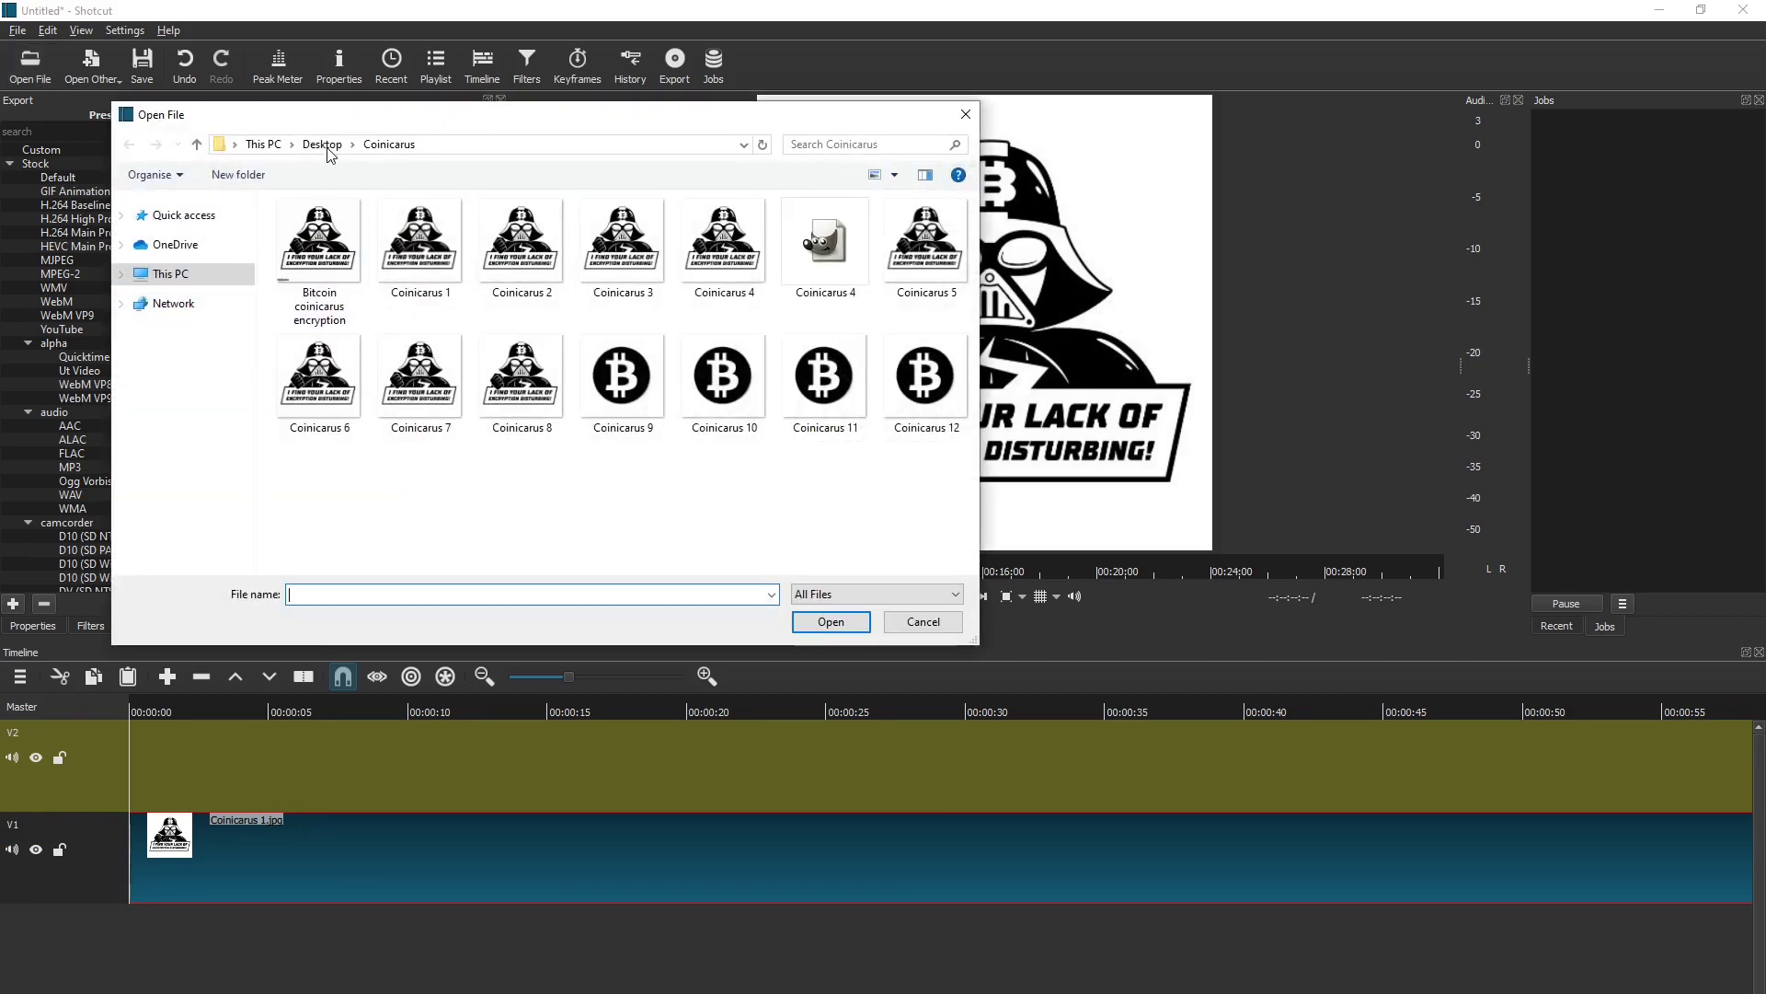
left_click(322, 143)
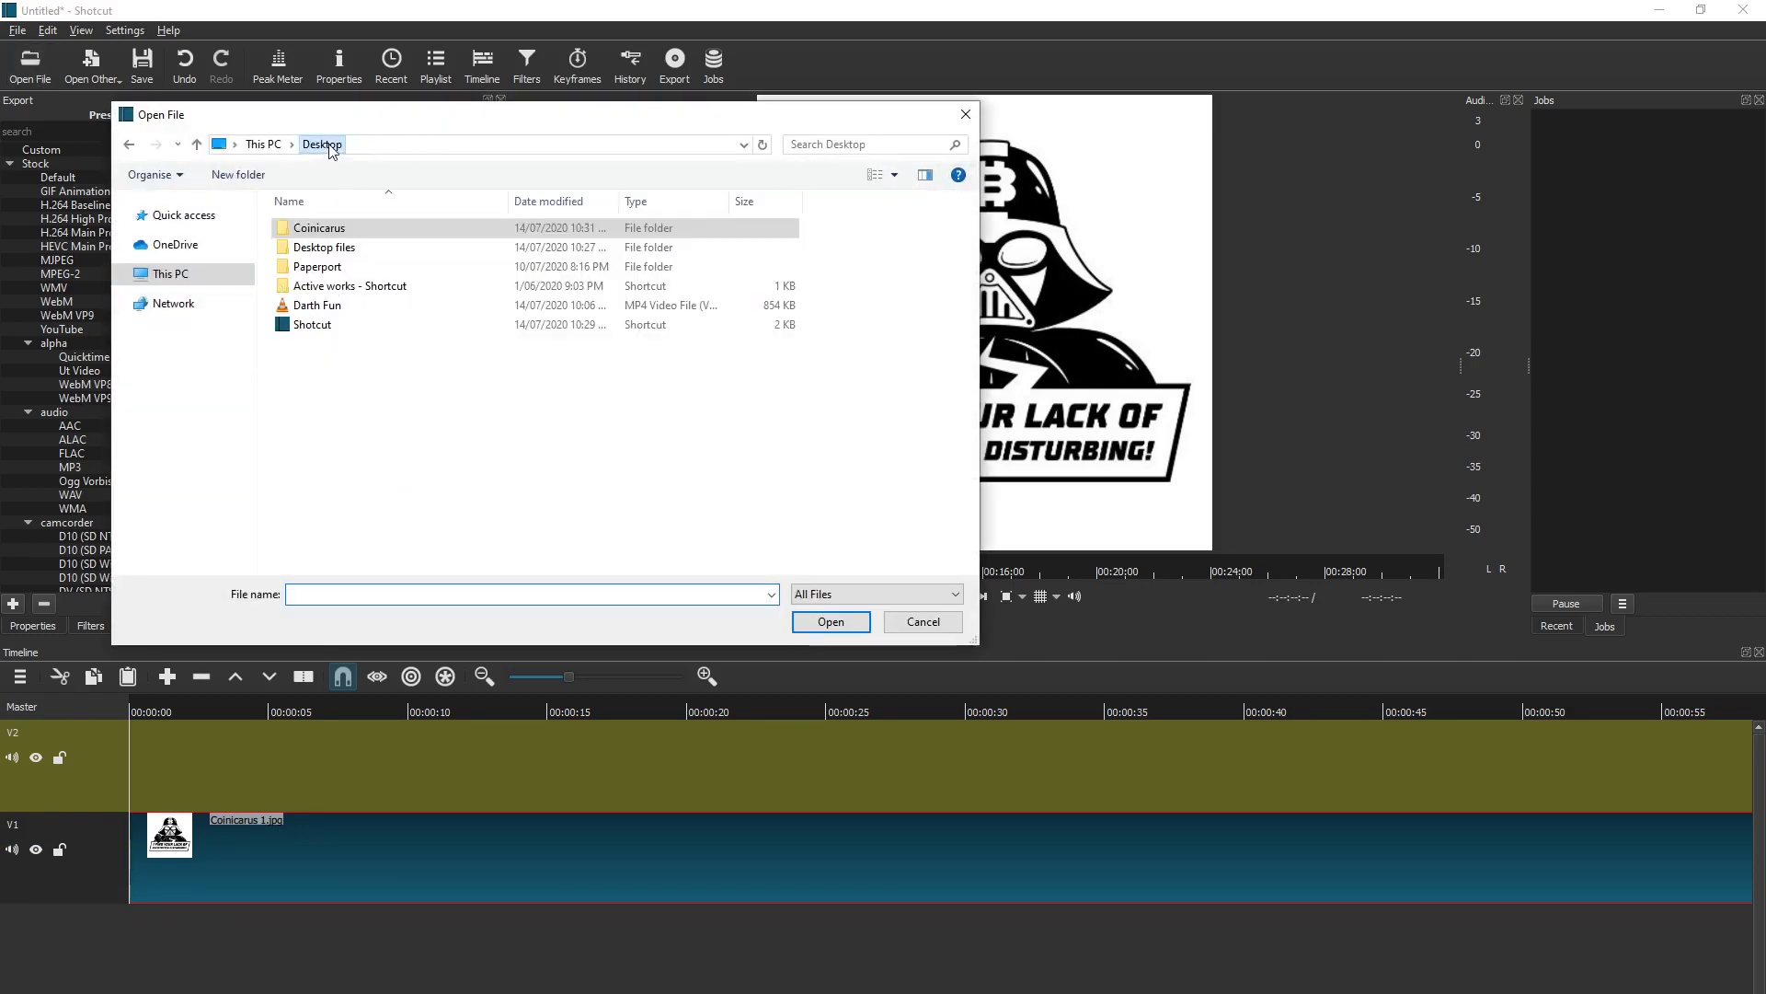
left_click(331, 308)
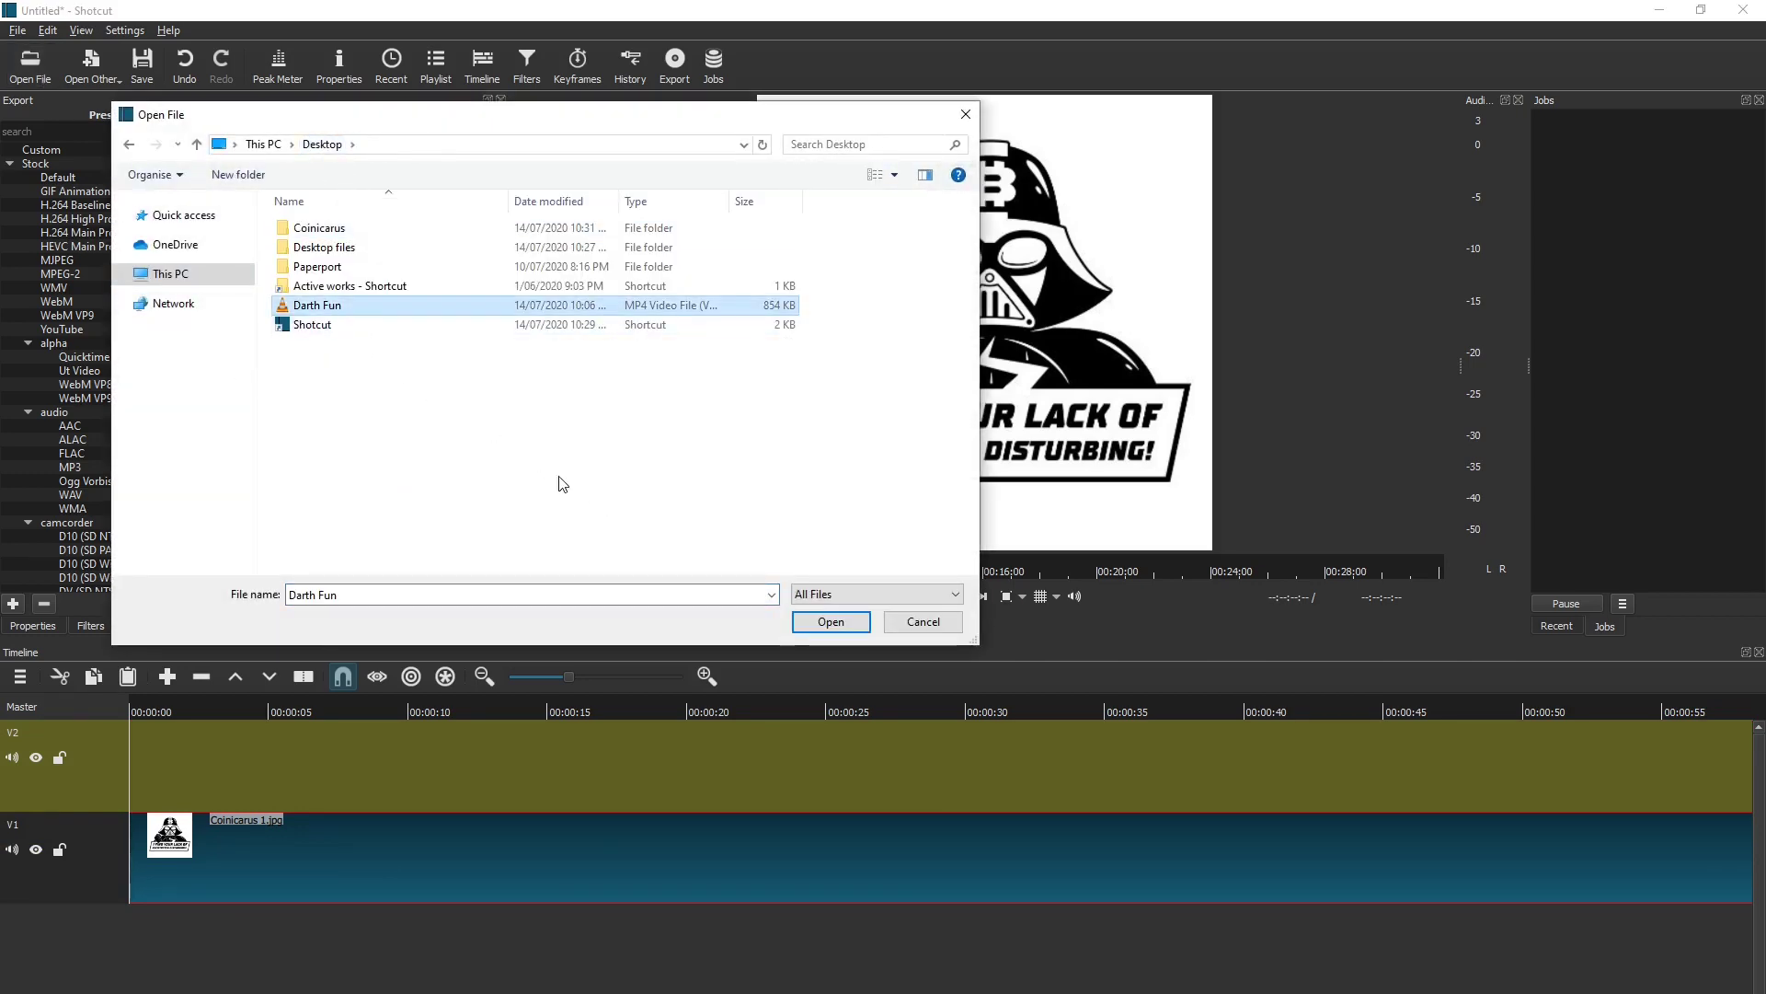
left_click(813, 622)
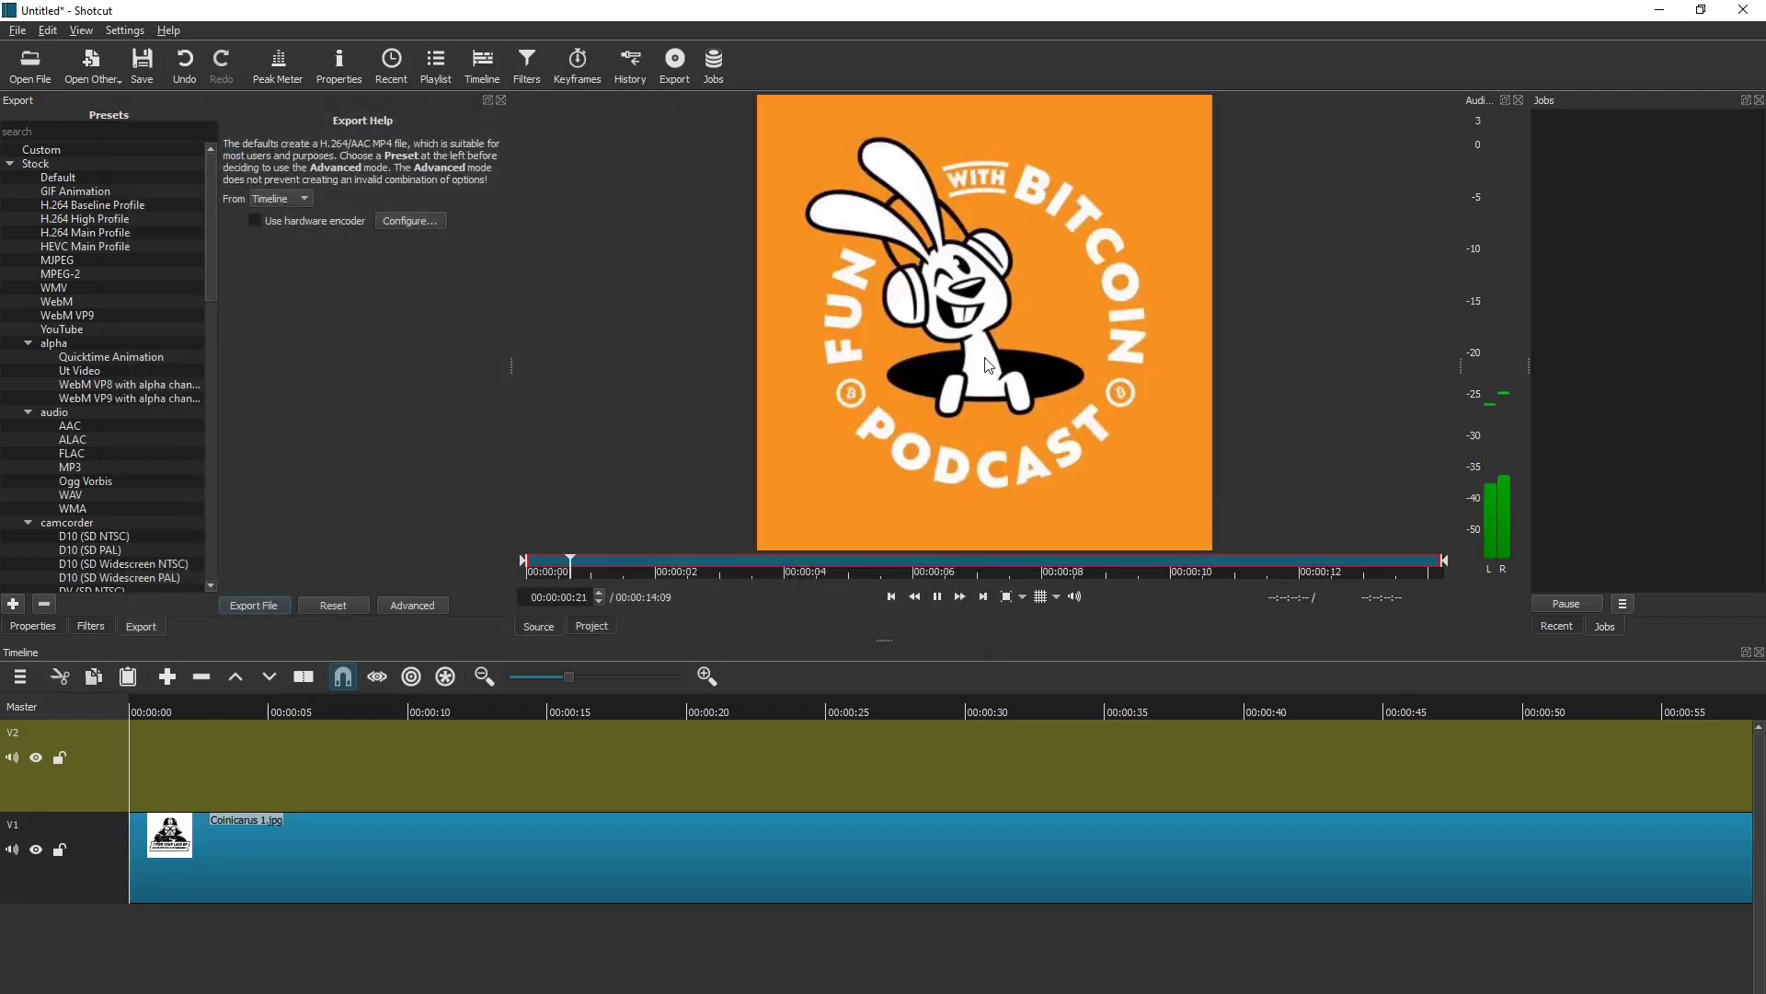
mouse_move(976, 452)
left_mouse_down()
mouse_move(255, 718)
mouse_move(358, 957)
left_mouse_up()
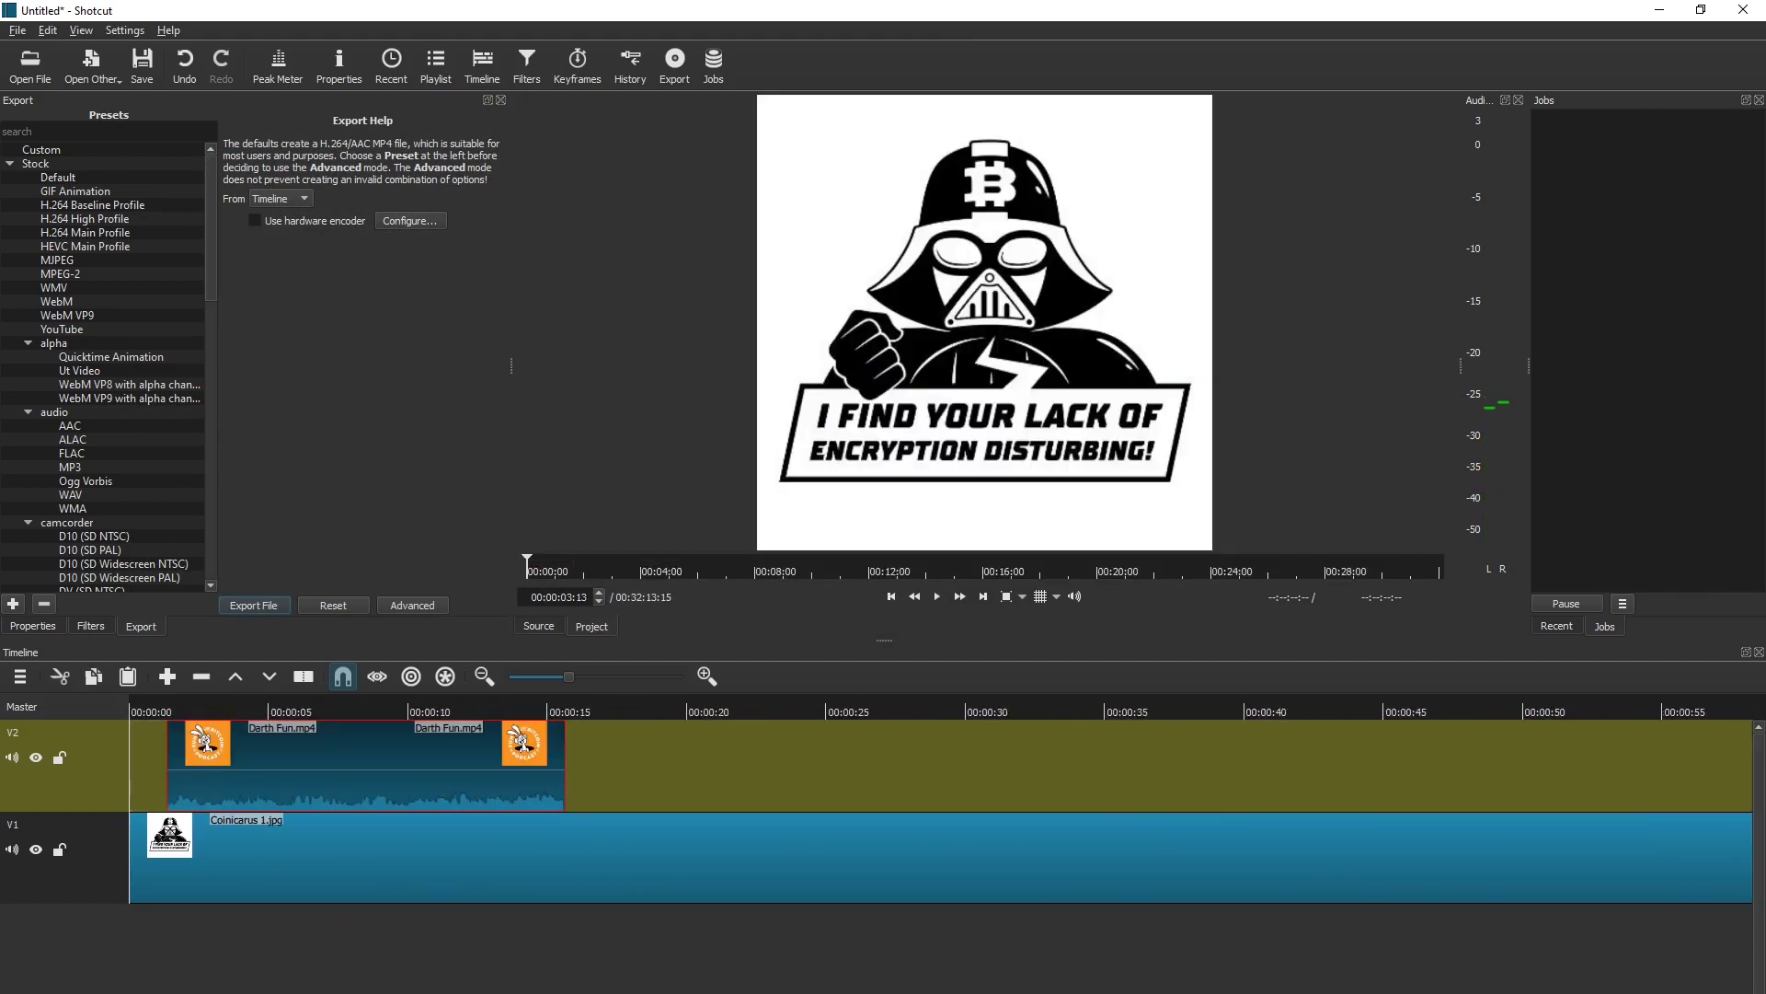
- Slide the Darth Fun clip to 00:00:00:00 and move the playhead to about eight seconds
left_click_drag(308, 776, 257, 775)
left_click(364, 985)
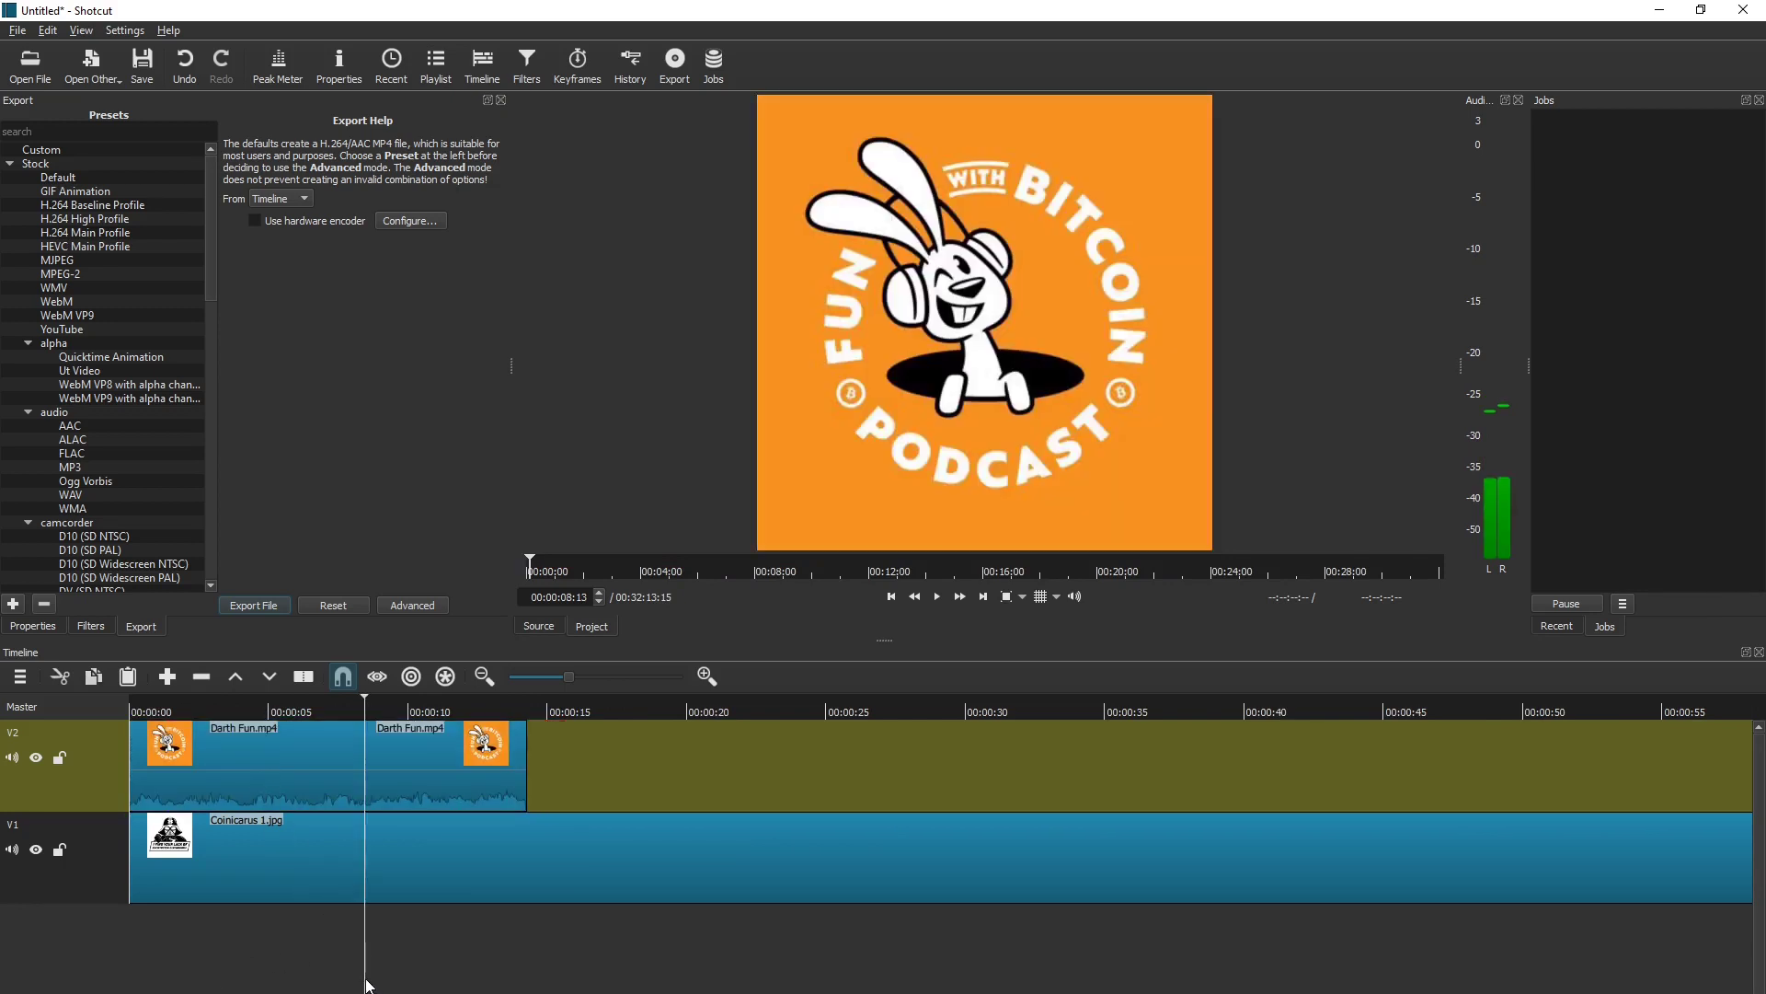